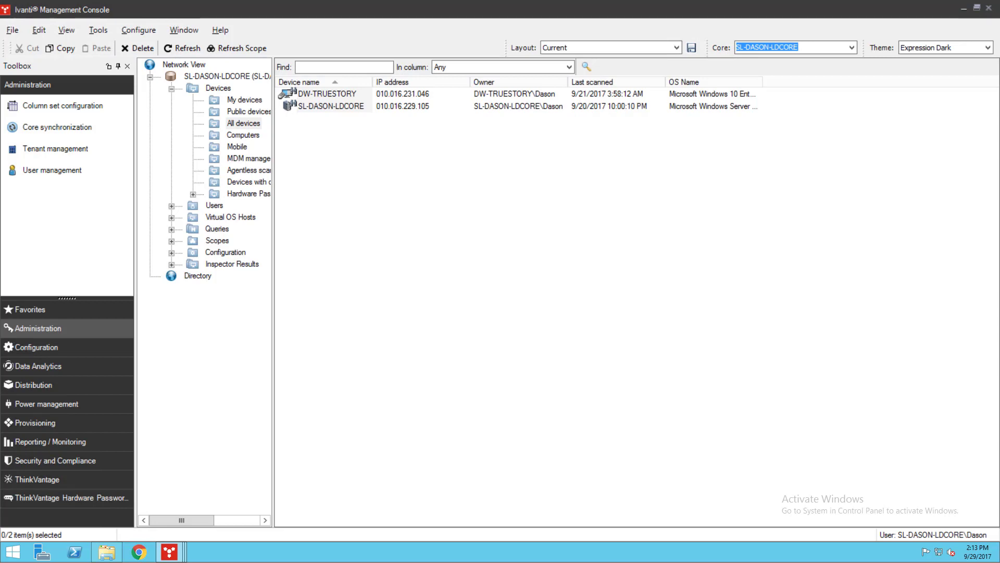
Open Agent settings via Tools > Configuration and show Alerting, listing Alert Setting 45
left_click(101, 30)
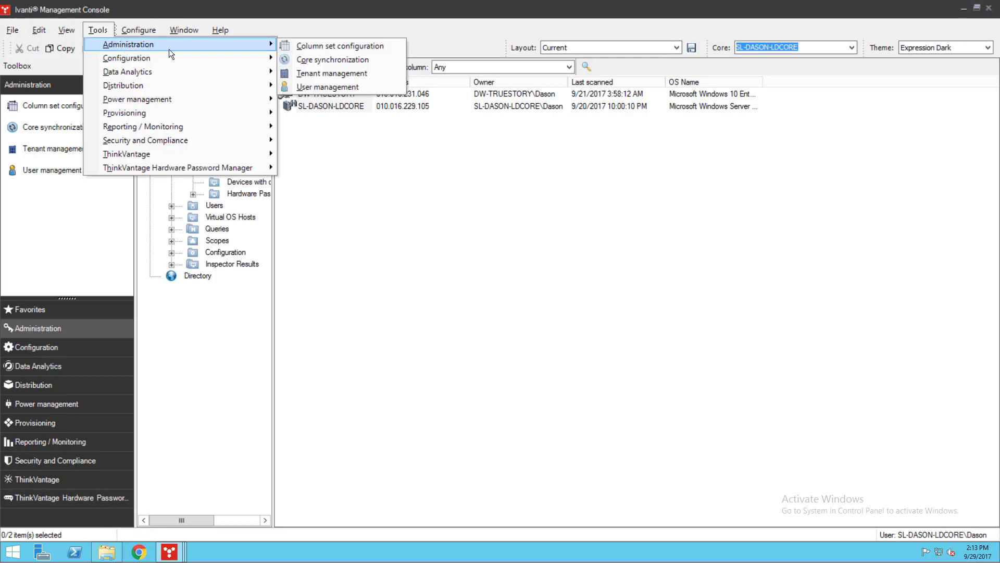
mouse_move(231, 57)
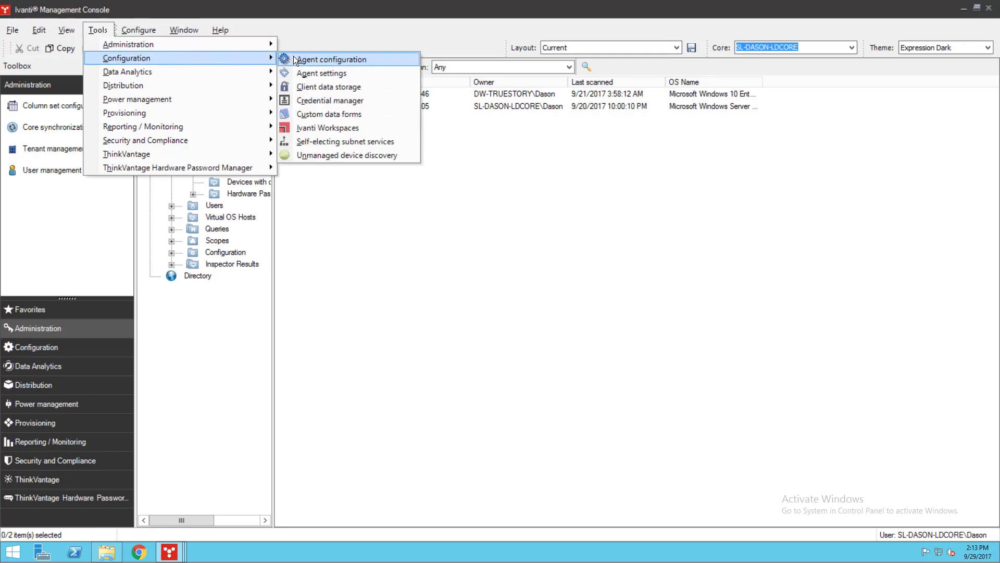
left_click(304, 71)
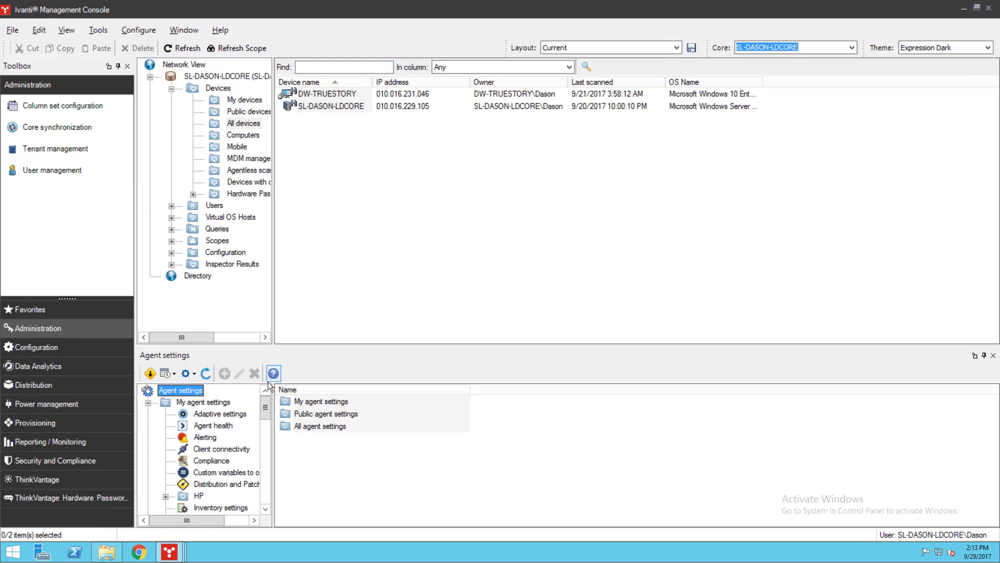
left_click(208, 438)
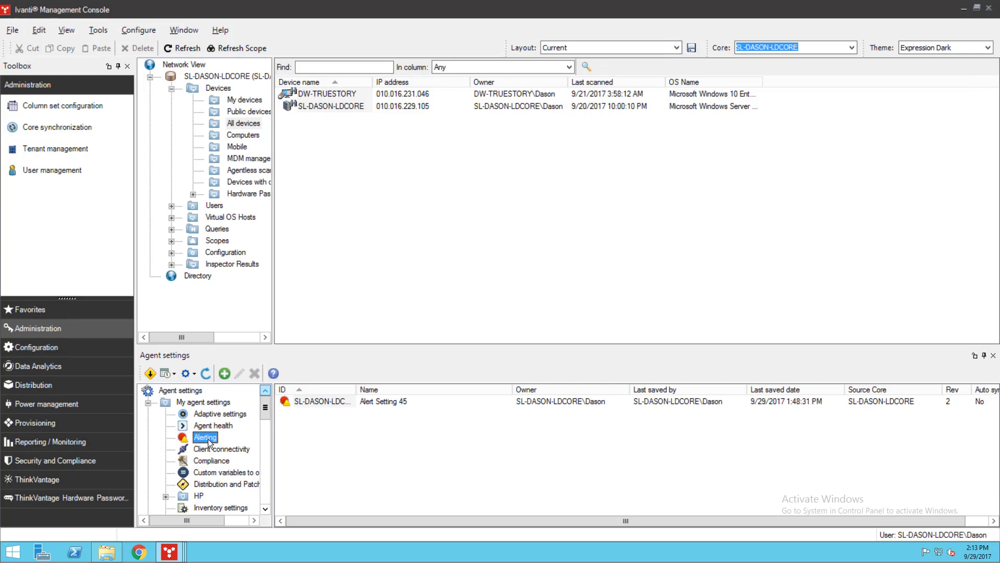
Start a new Alerting setting from the Alerting node, which gets the default name Alert Setting 48
right_click(209, 440)
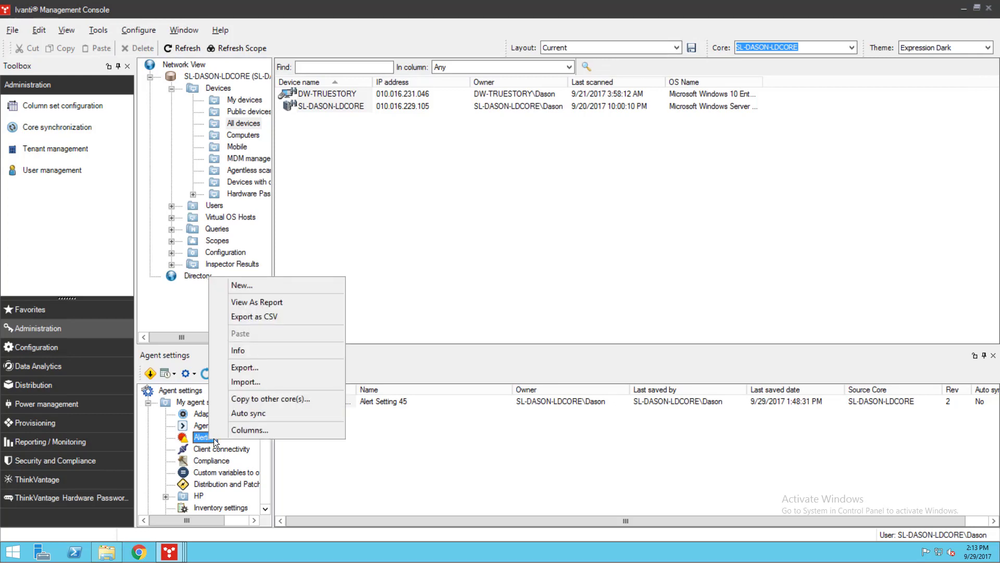
left_click(256, 285)
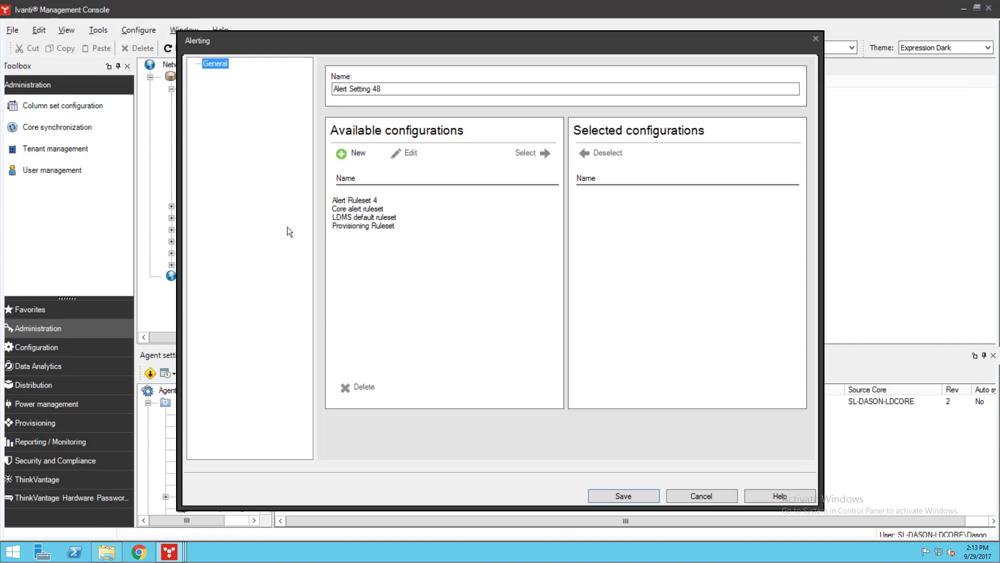
Add a new alerting ruleset named 'Salt Lake Alert Ruleset 5'
left_click(358, 152)
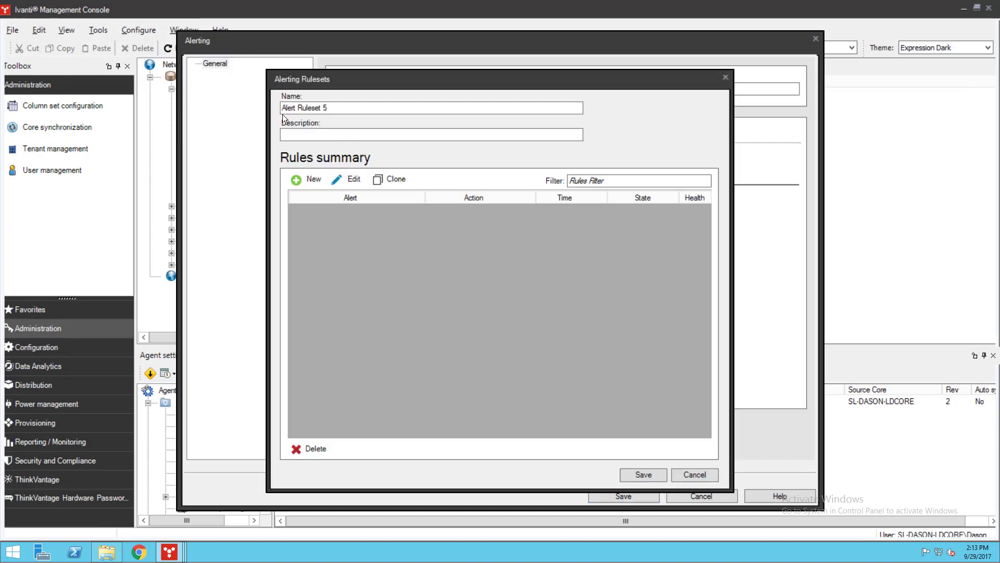
left_click(284, 108)
type("Salt Lake")
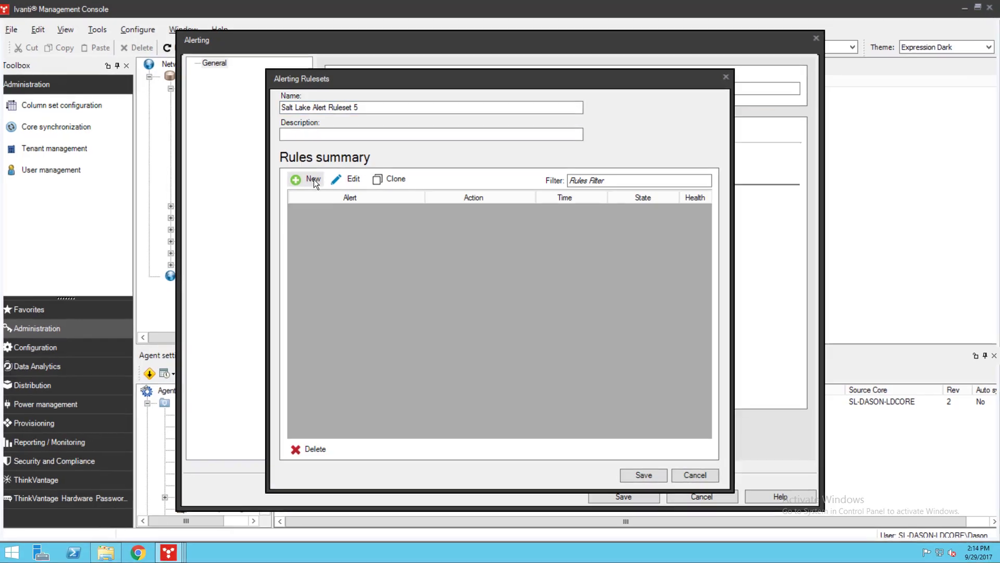
Add a new rule and show Alerts > Monitor > Drive space, which lists Default disk usage
left_click(314, 179)
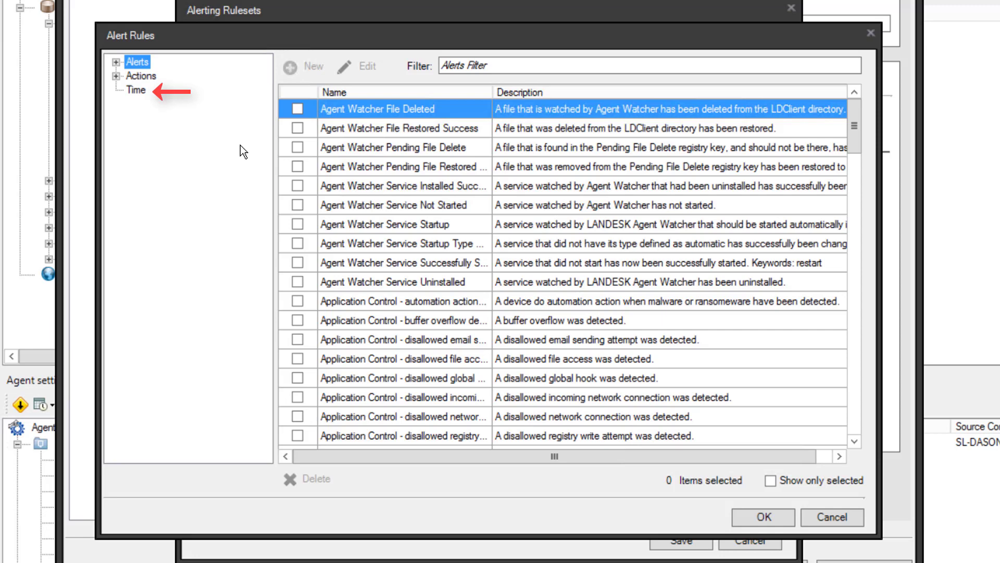
left_click(116, 64)
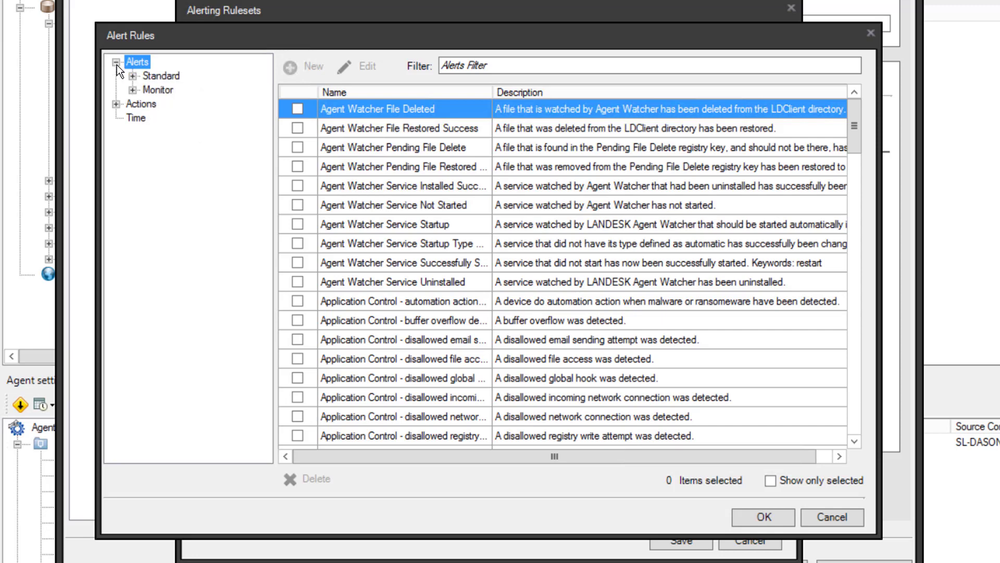
left_click(132, 90)
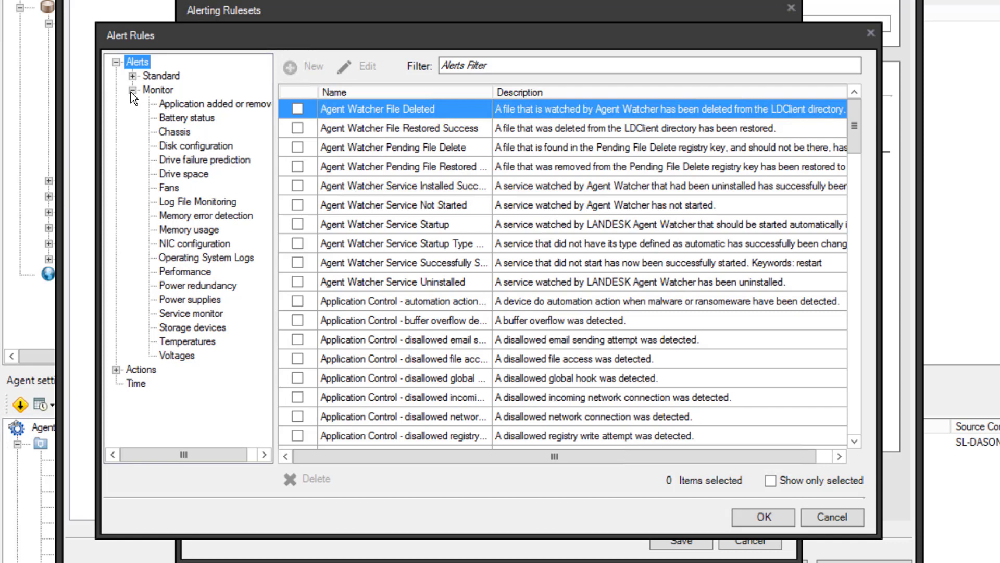
left_click(183, 177)
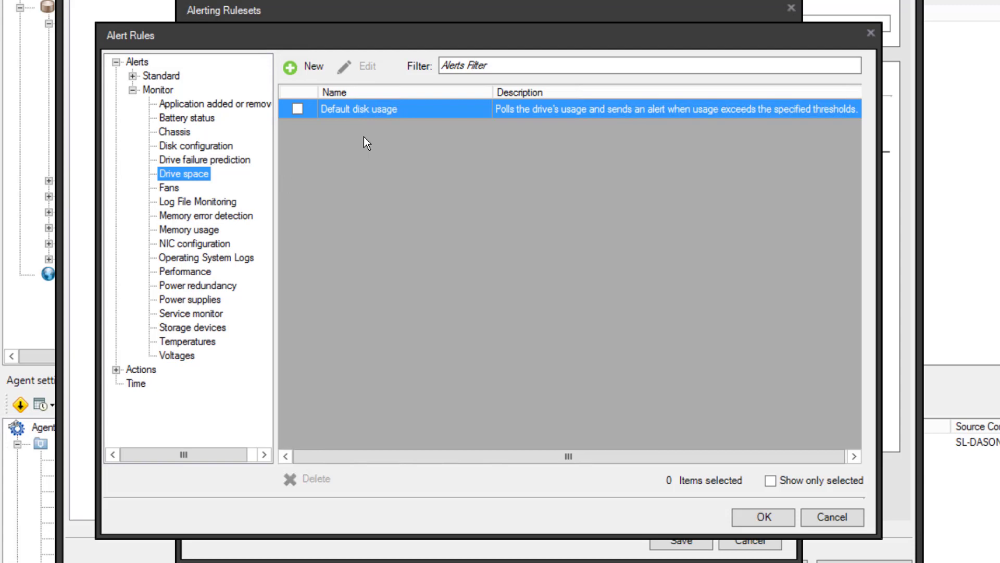
Create the drive space alert 'Salt Lake Drive space - 2' with an 85% warning threshold
left_click(311, 66)
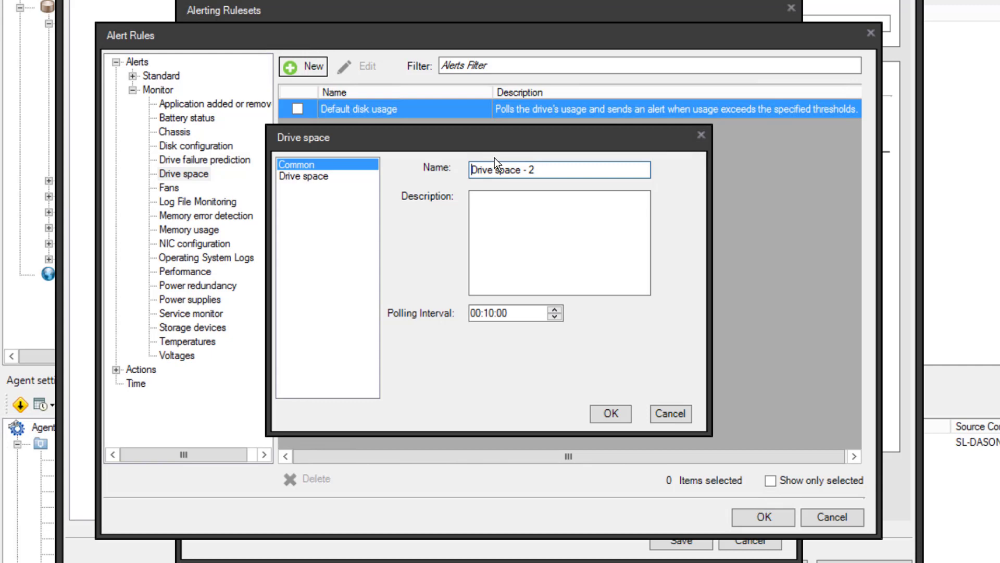
type("Salt Lake")
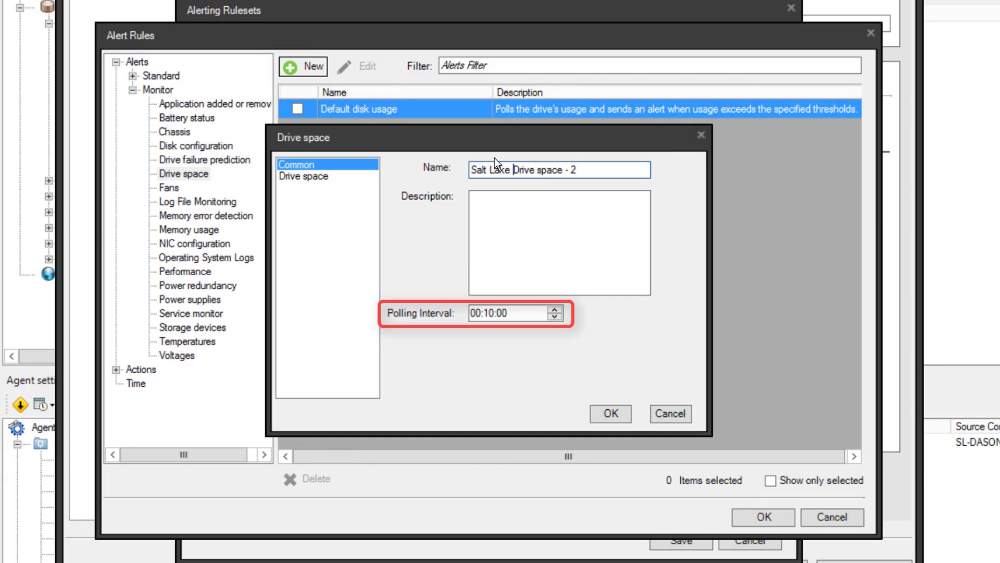
left_click(318, 178)
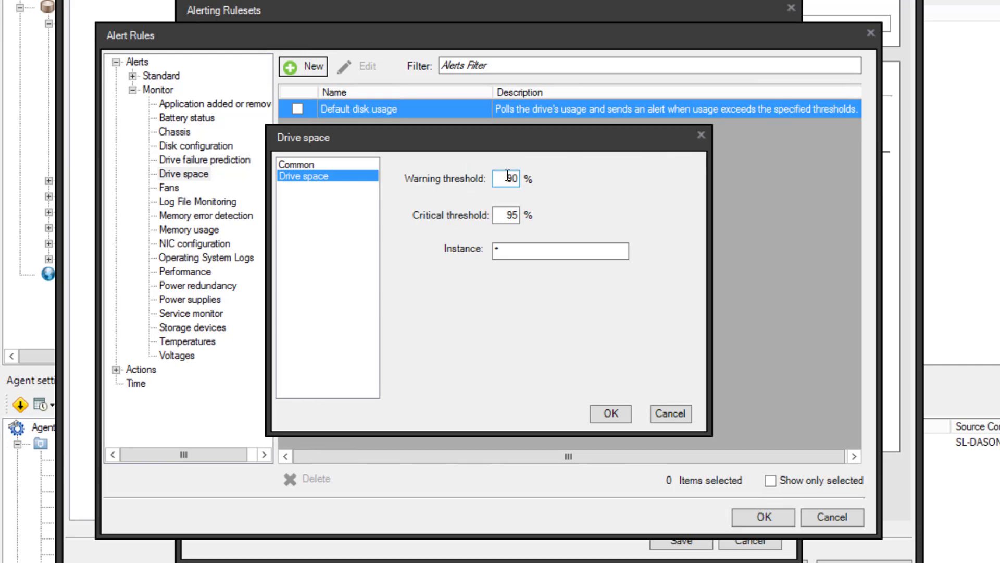
left_click_drag(525, 178, 492, 187)
left_click(610, 413)
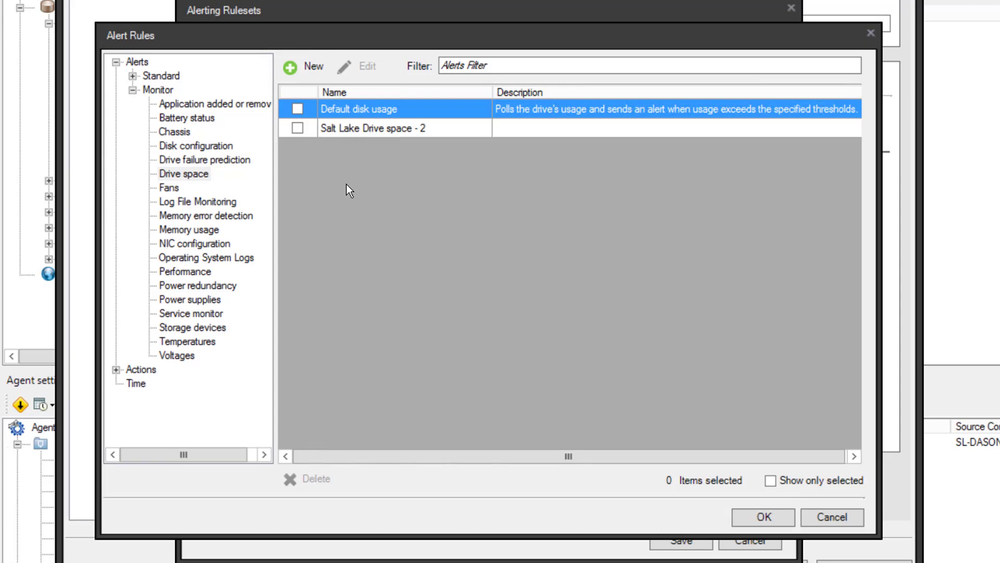
Tick Salt Lake Drive space - 2 for the rule and view Actions, with Log handler configuration ticked
left_click(293, 126)
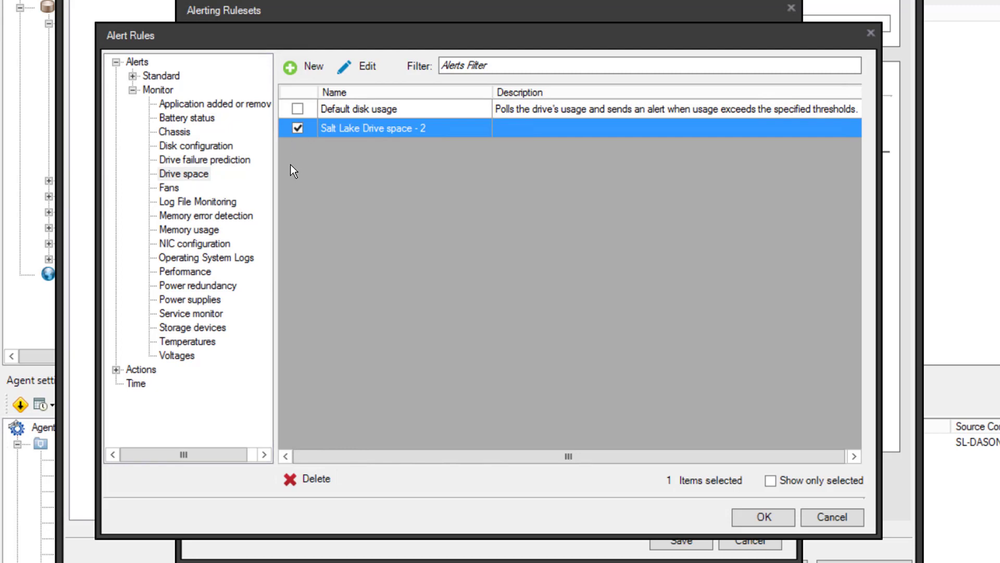
left_click(116, 369)
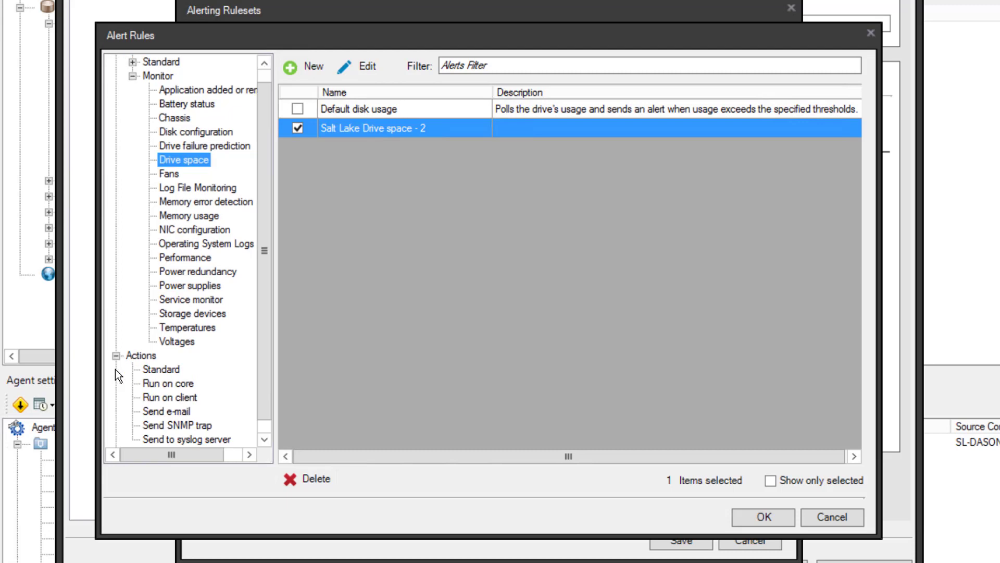
left_click(139, 357)
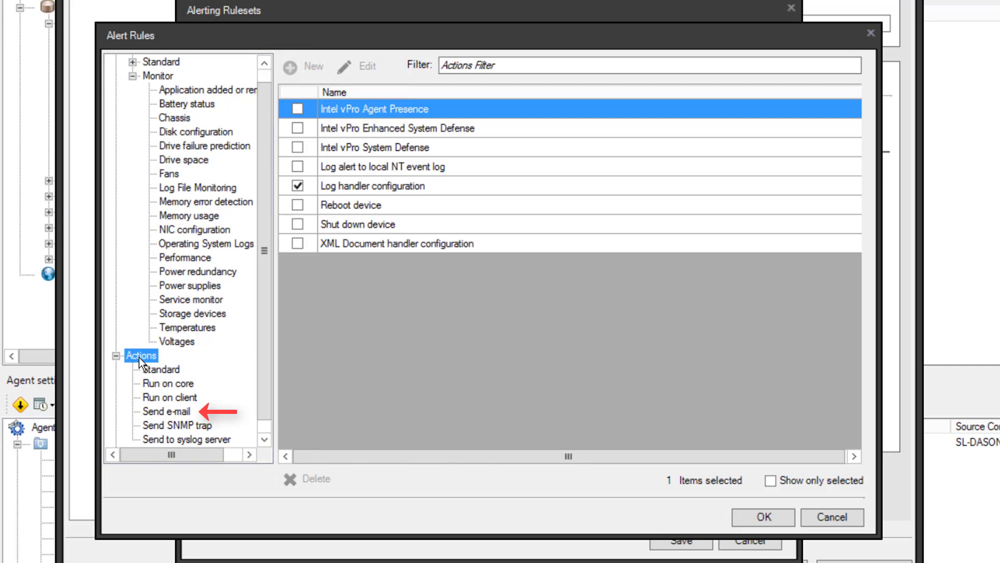
Keep the rule's time as Always and confirm it into Salt Lake Alert Ruleset 5
left_click(266, 439)
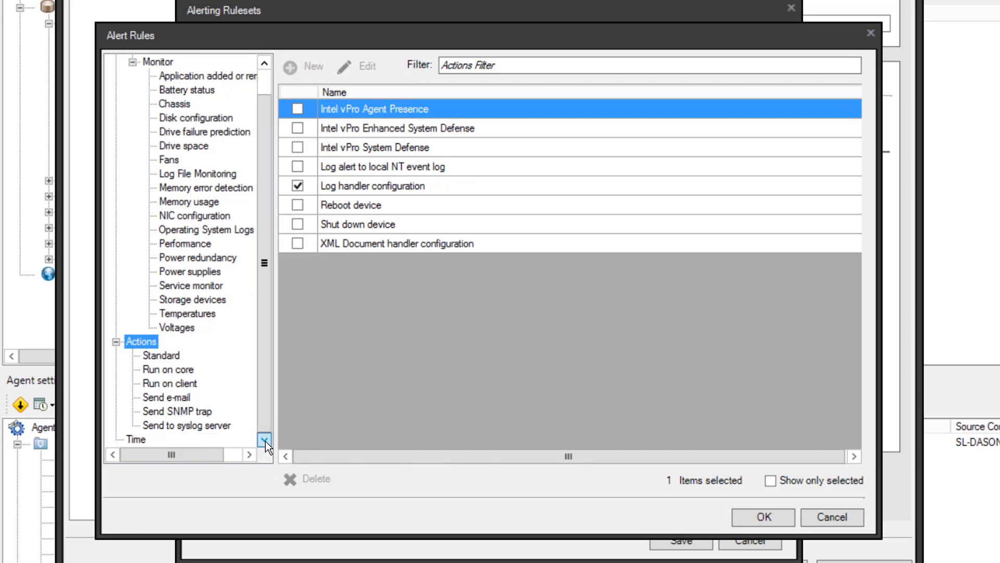
left_click(130, 439)
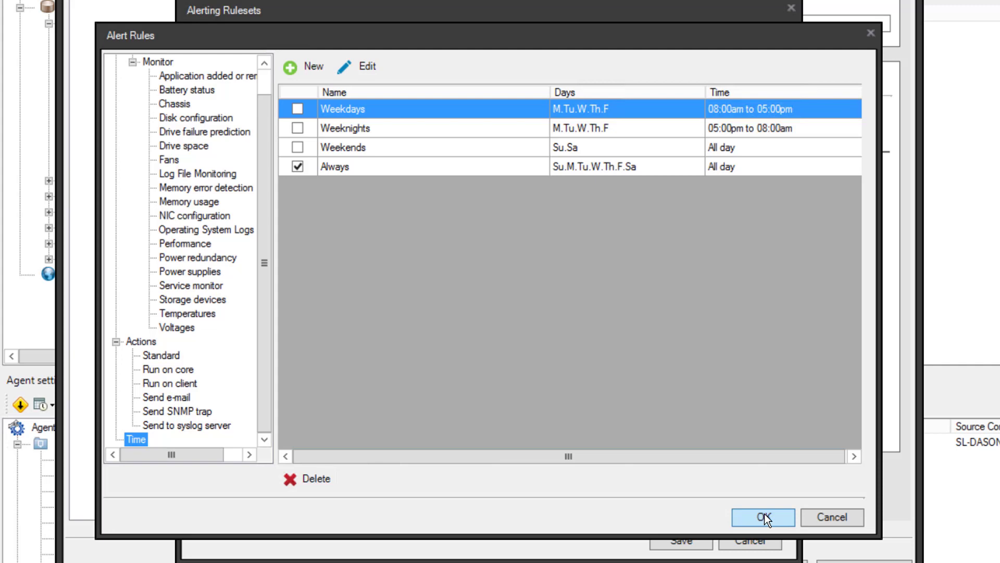
left_click(764, 517)
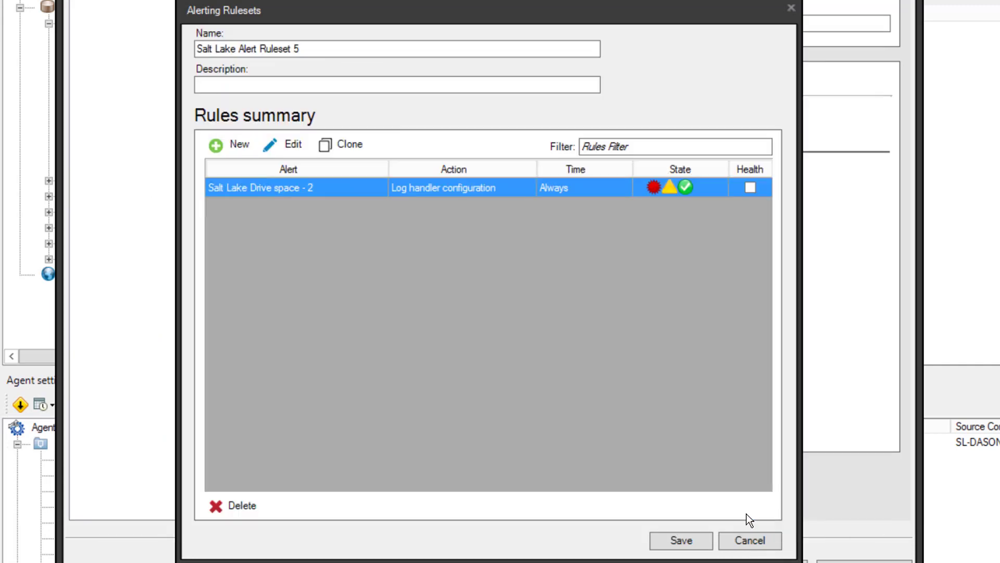
Save Salt Lake Alert Ruleset 5, assign it to the setting, and save as 'Salt Lake Alert Setting 48'
left_click(691, 538)
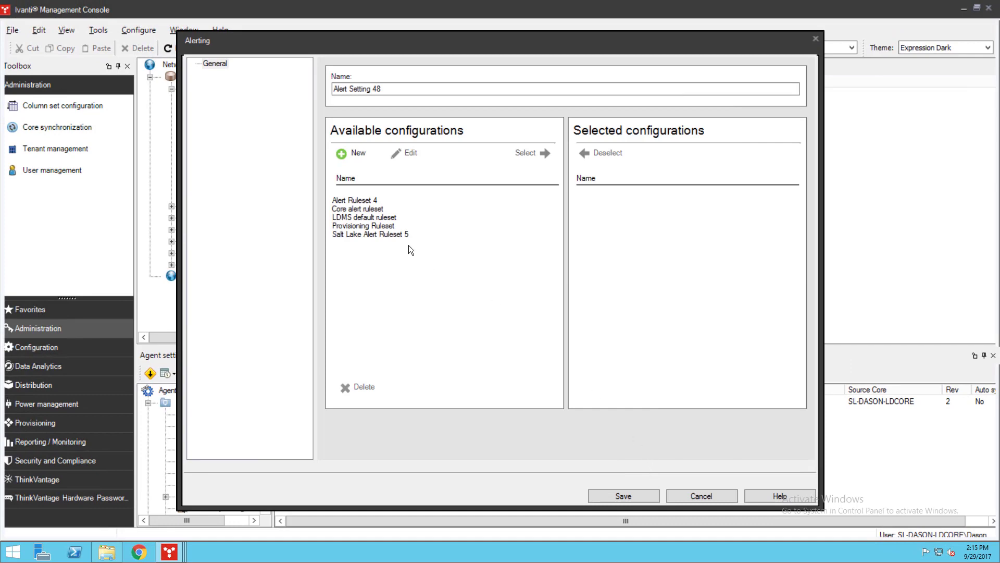
left_click(393, 235)
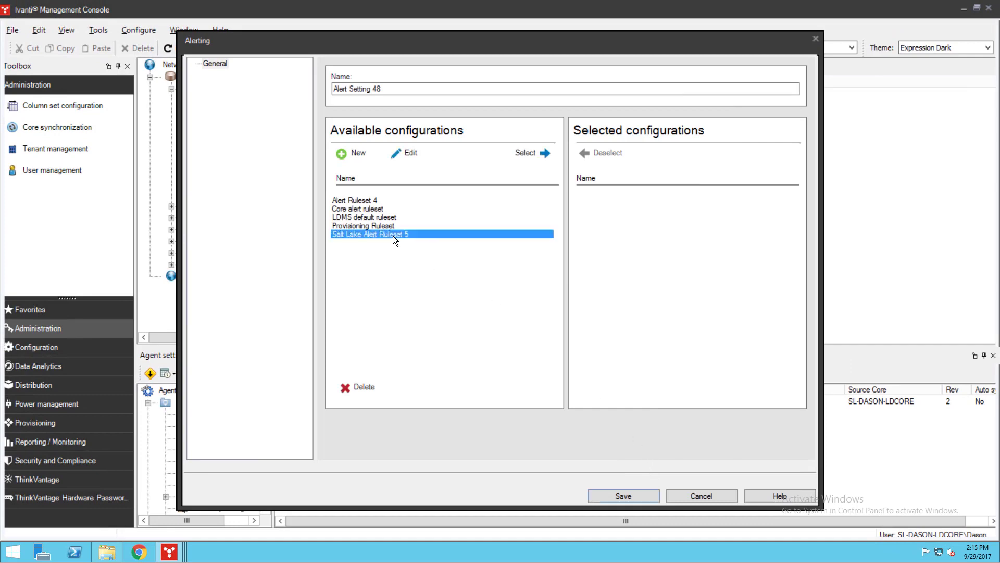
left_click(544, 153)
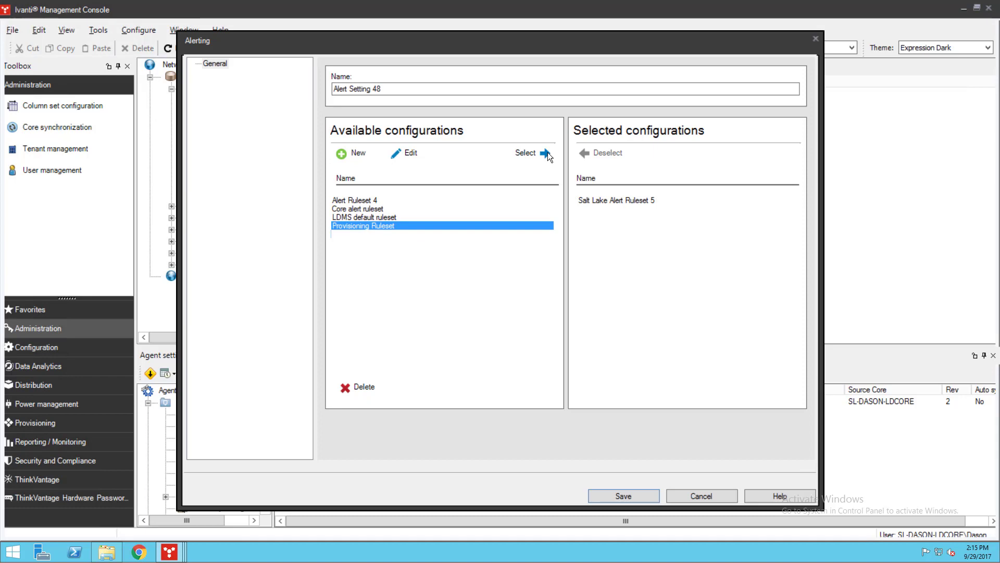
type("Salt Lake")
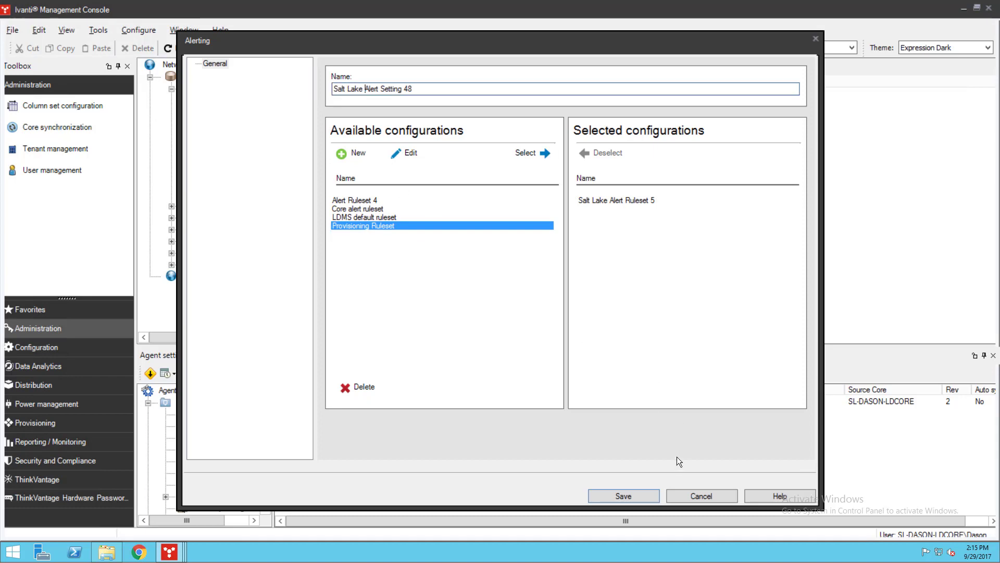
left_click(627, 493)
Save a new Change settings task with Alerting set to Salt Lake Alert Setting 48
left_click(166, 373)
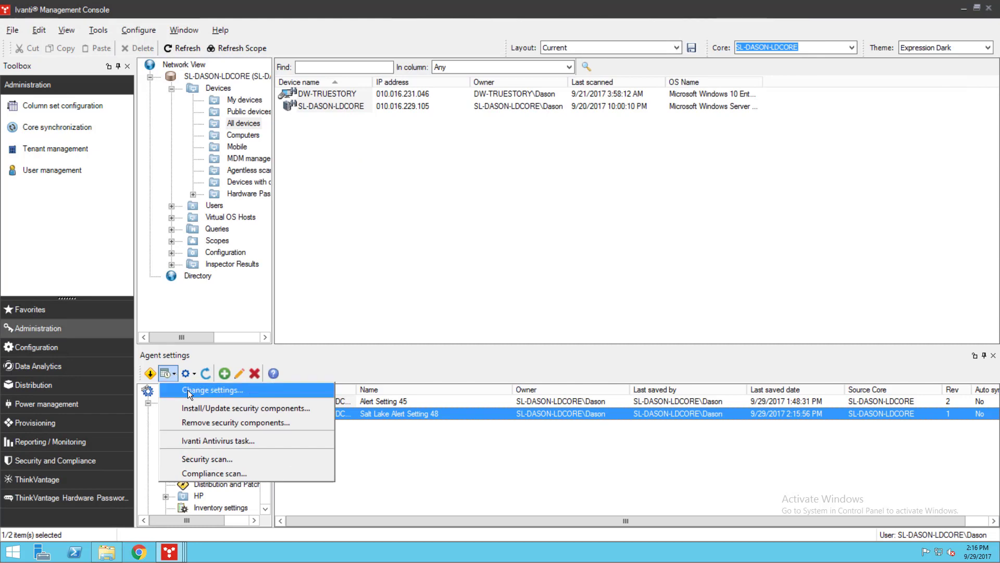
left_click(188, 390)
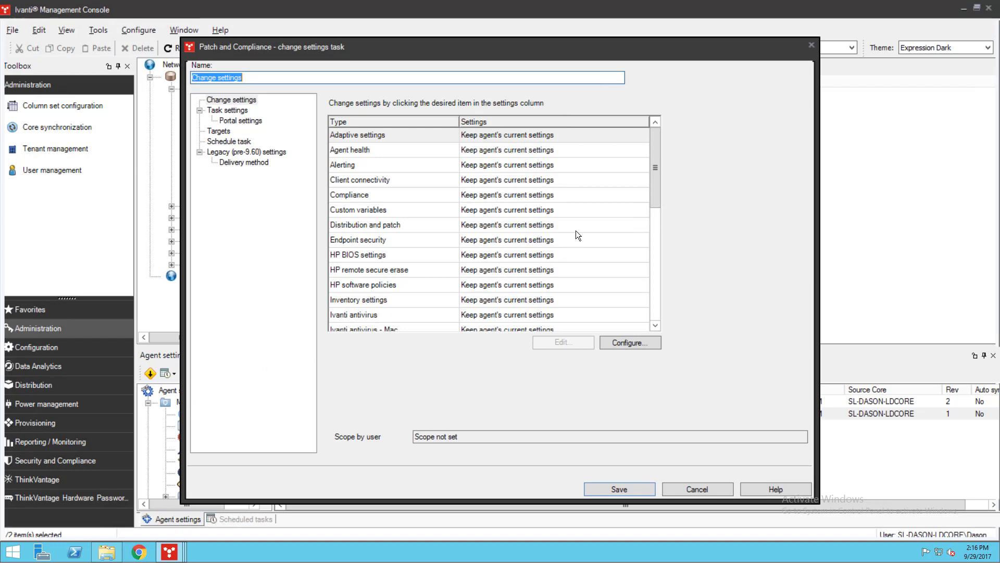
left_click(578, 165)
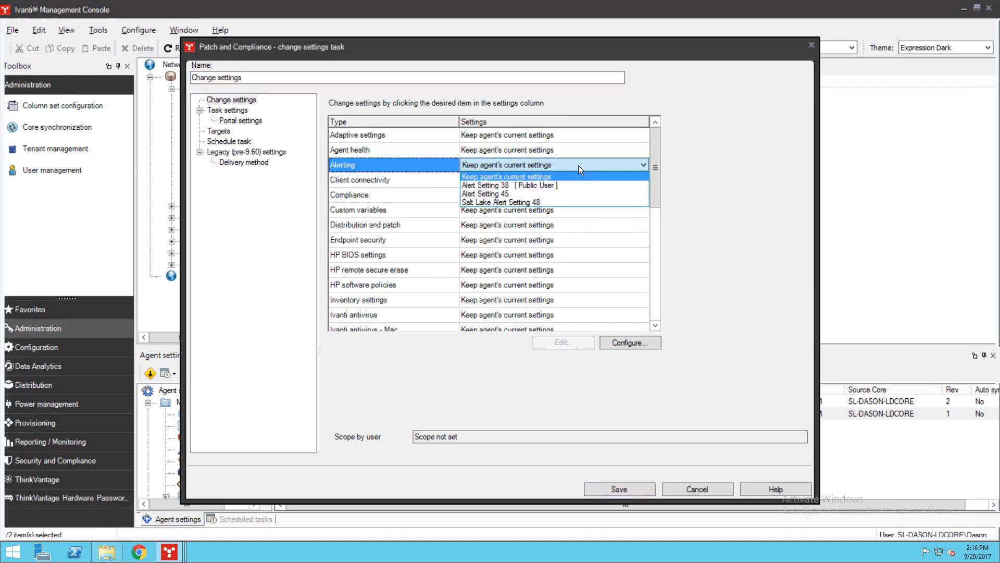
left_click(513, 202)
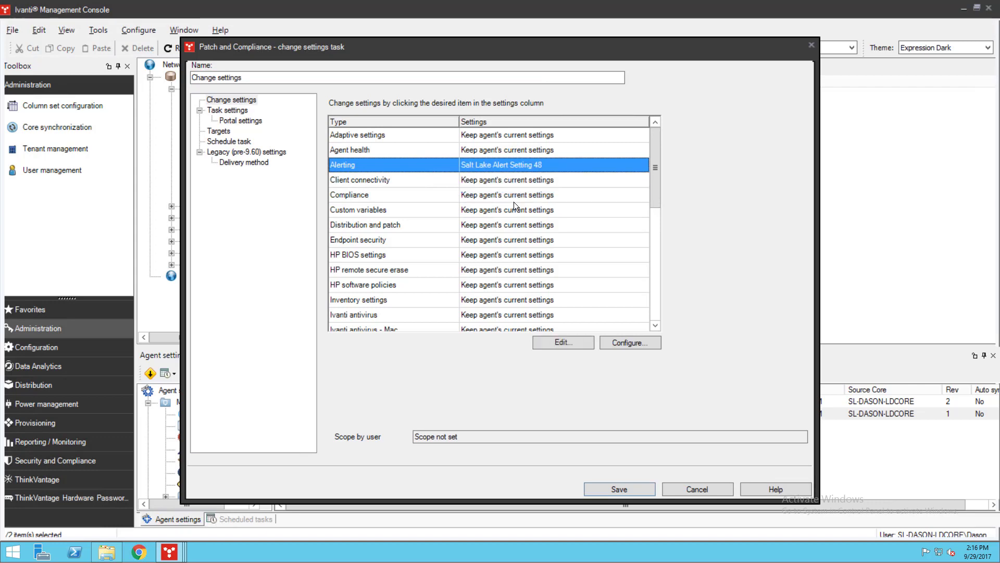
left_click(620, 489)
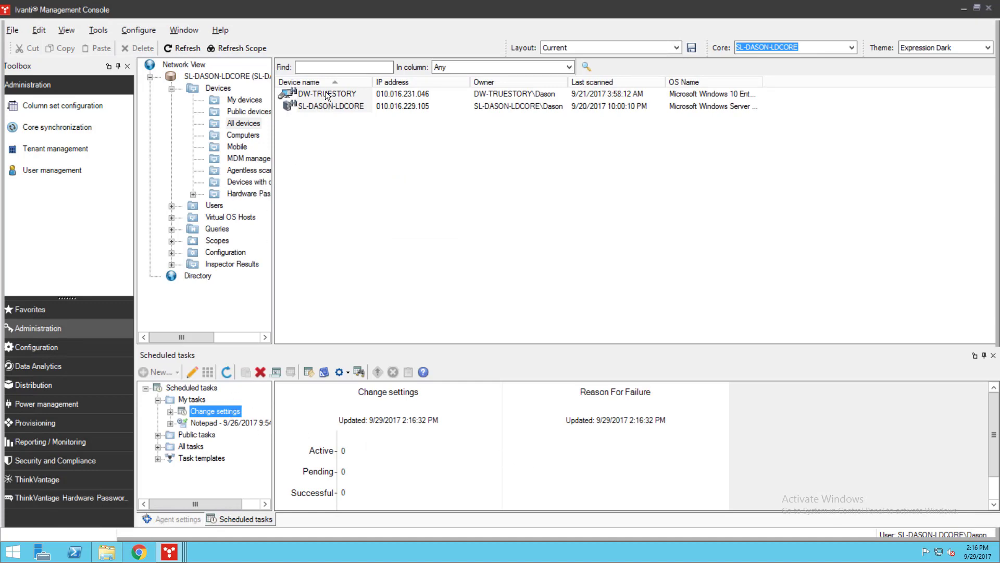
Add DW-TRUESTORY as the task's target and start it now on devices that did not succeed
left_click_drag(325, 92, 216, 411)
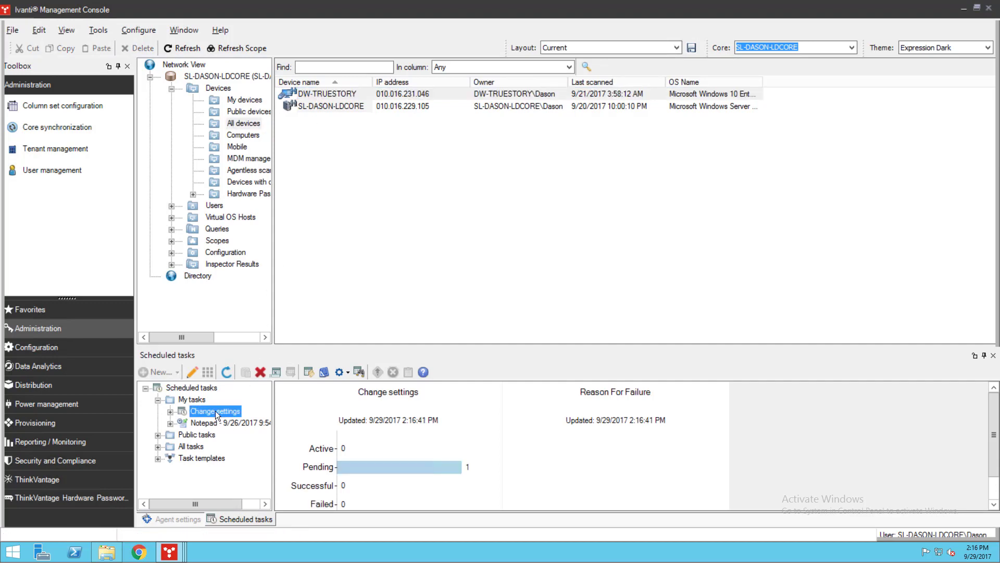
right_click(214, 411)
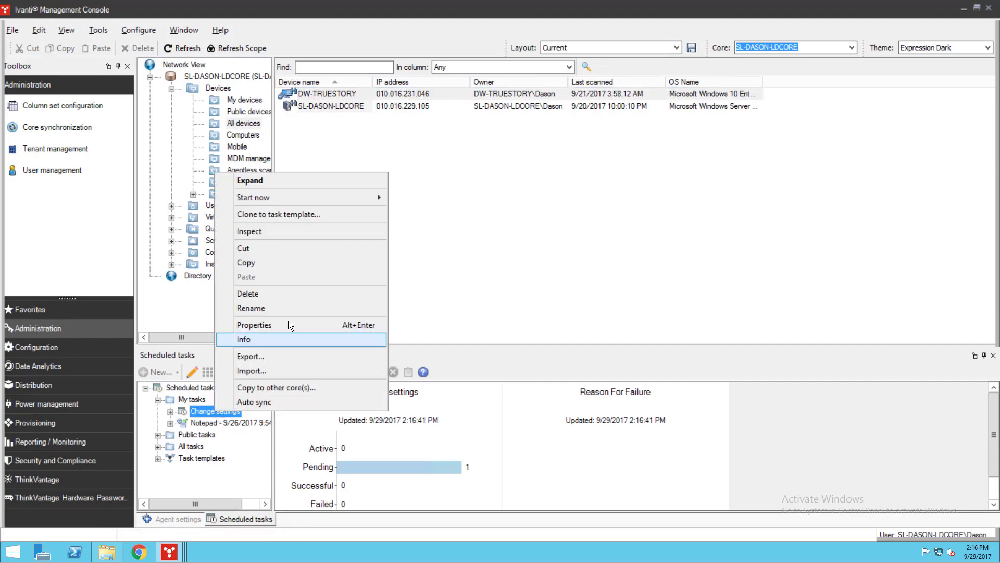
mouse_move(381, 199)
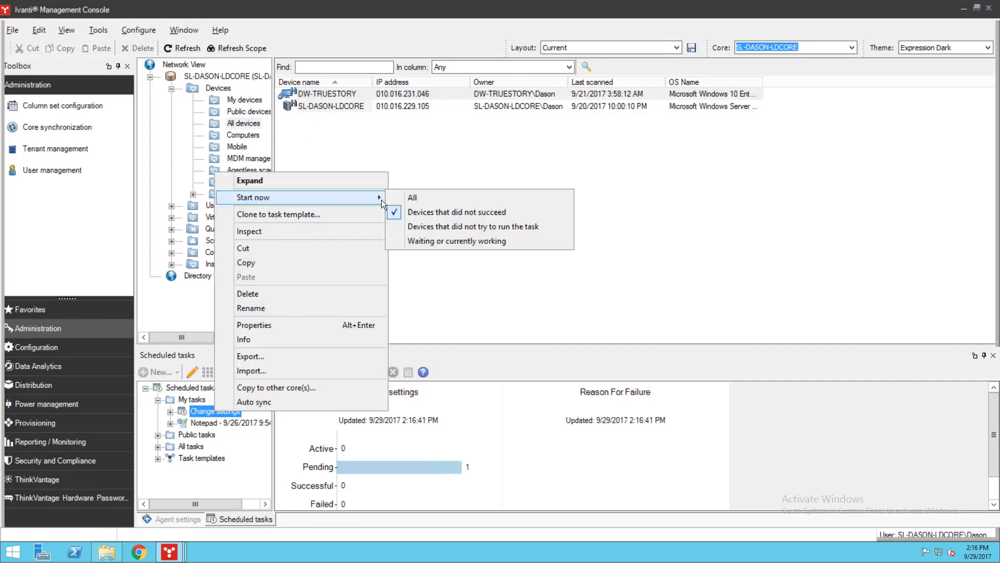
left_click(433, 211)
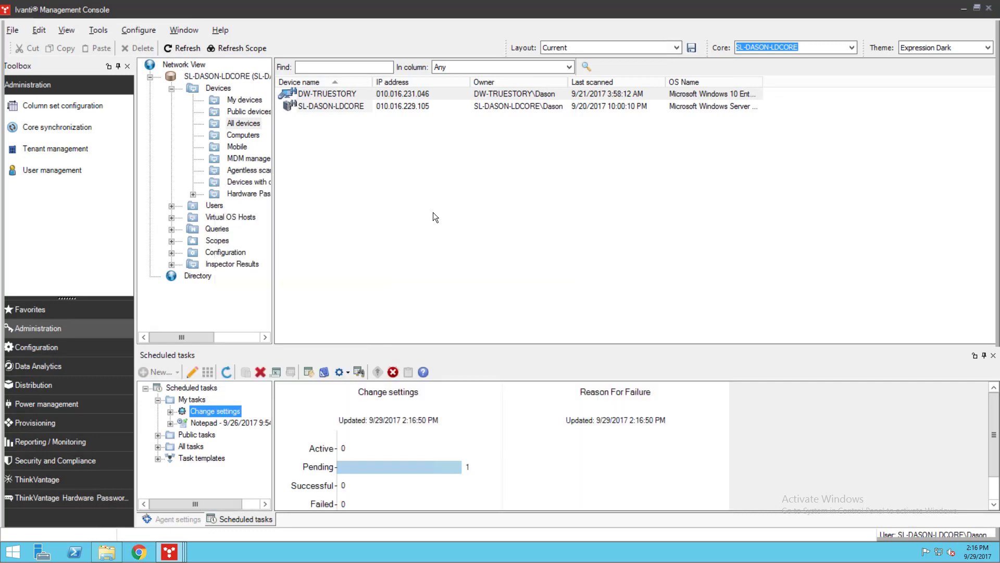